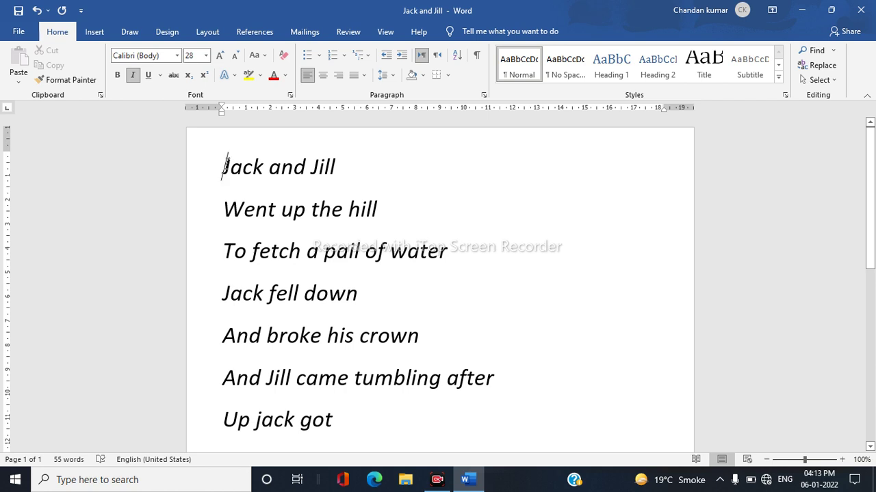
Remove the italics from the lines "Jack and Jill" through "Up jack got" and make them bold.
left_click_drag(223, 167, 462, 412)
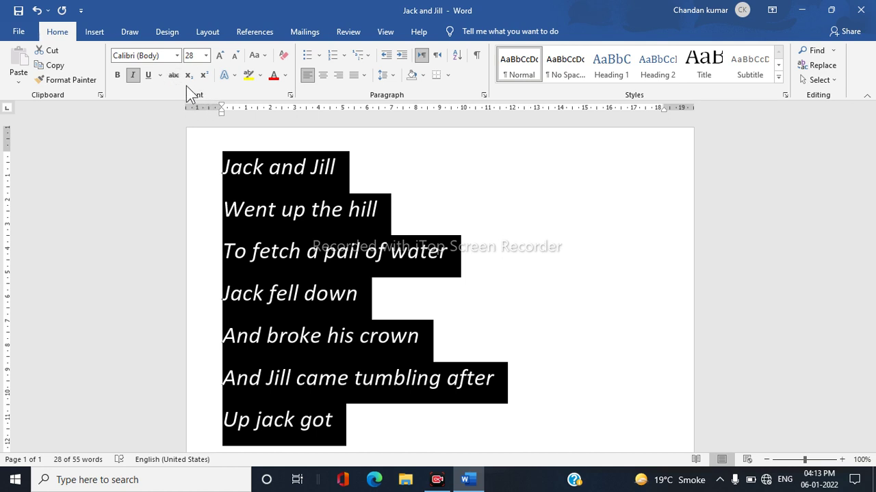
left_click(132, 76)
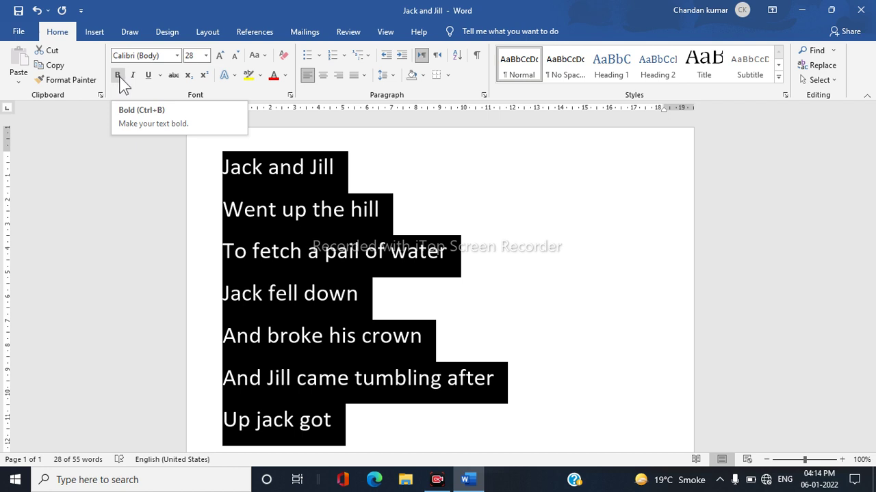
left_click(117, 76)
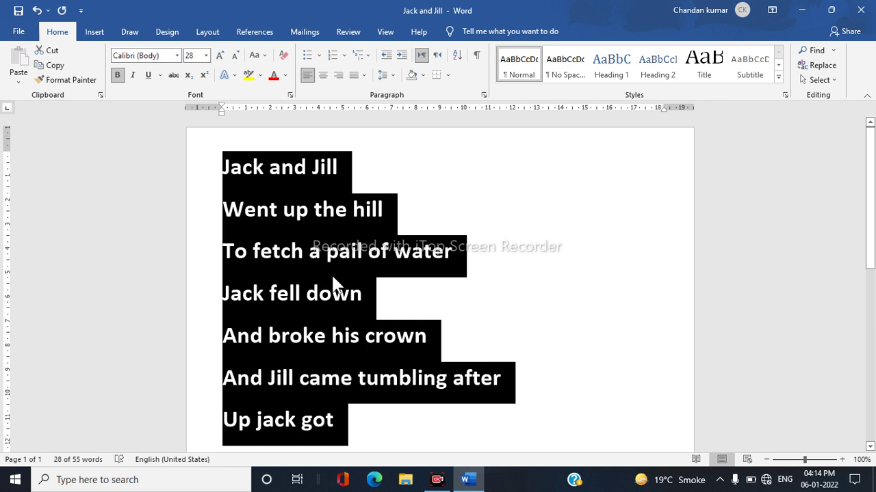
left_click(379, 295)
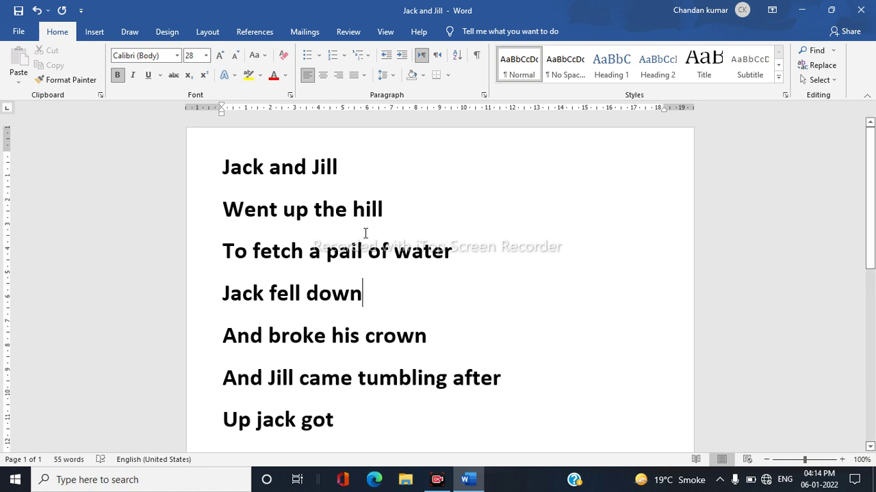
Undo the bold formatting on the first seven lines of the rhyme.
key("ctrl+a")
key("ctrl+b")
left_click(435, 305)
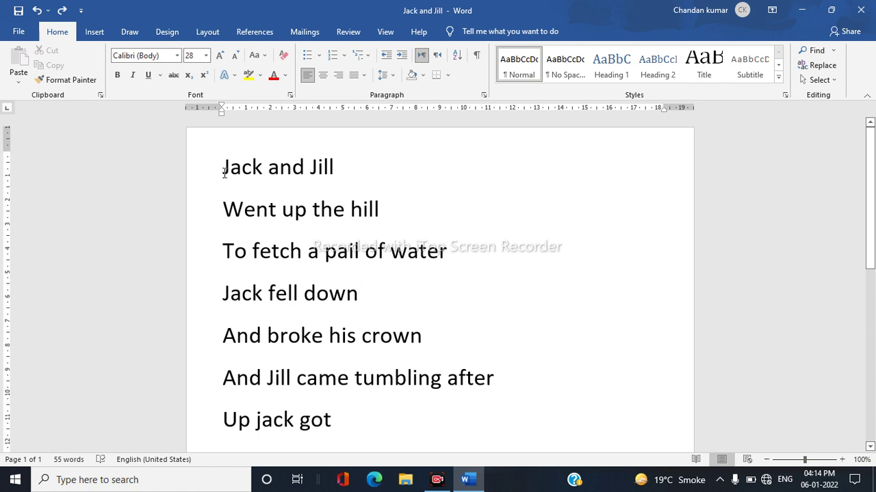
Apply bold to the lines "Jack and Jill" through "Up jack got" again and undo it.
left_click_drag(221, 166, 477, 418)
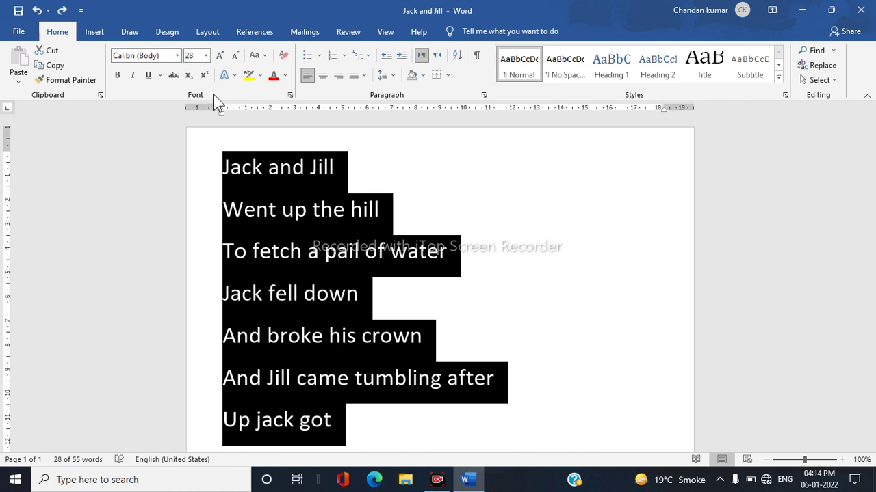
left_click(121, 76)
left_click(386, 283)
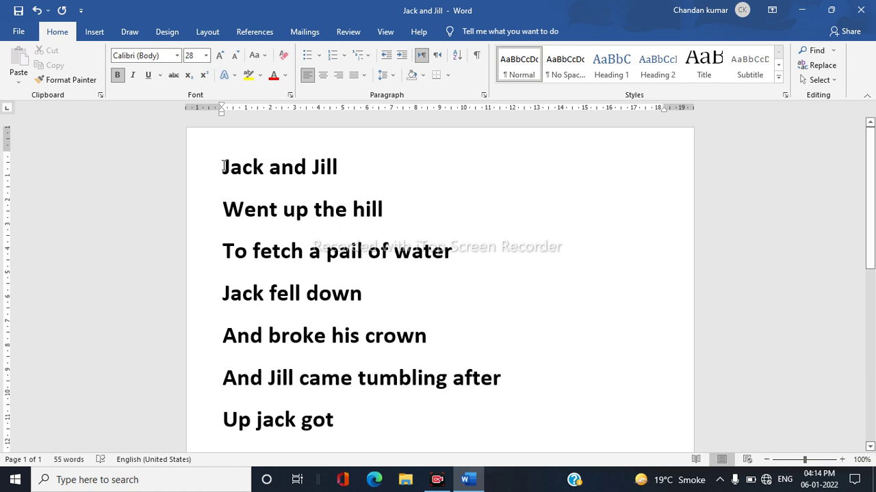
key("ctrl+z")
left_click(422, 218)
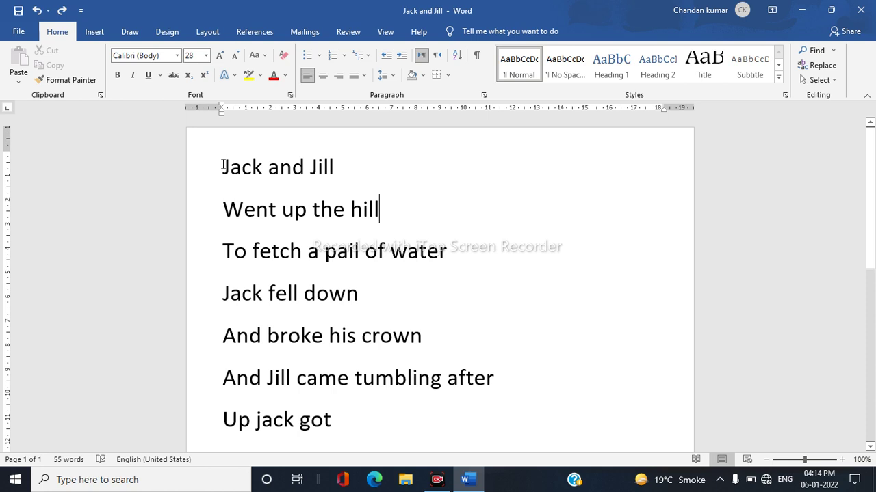
Underline the lines from "Jack and Jill" to "Up jack got", compare them with the remaining lines, and undo the underline.
left_click_drag(221, 165, 430, 414)
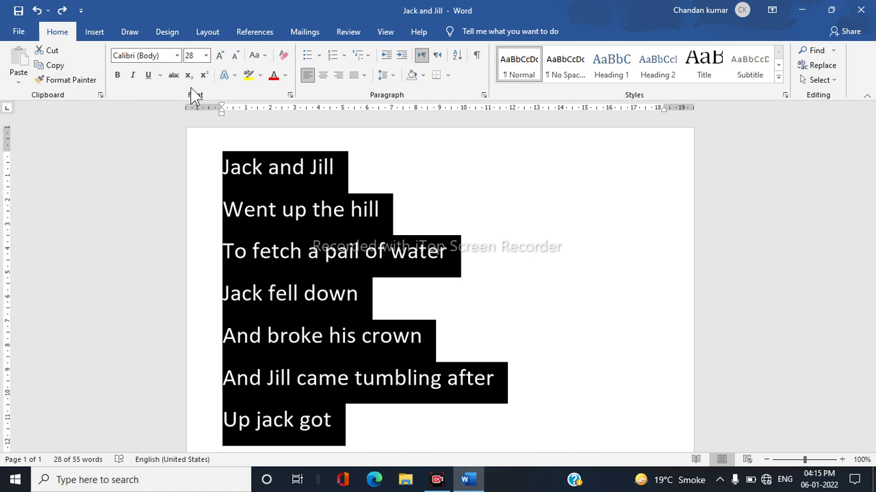
left_click(149, 76)
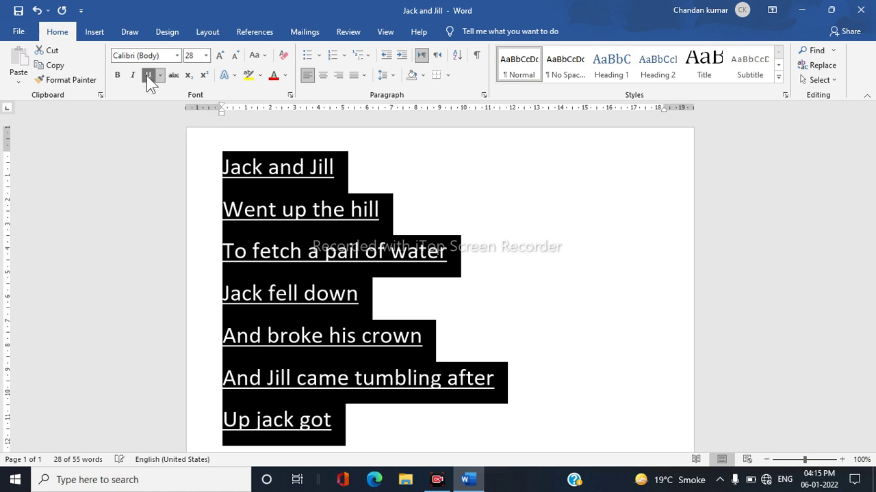
left_click(410, 301)
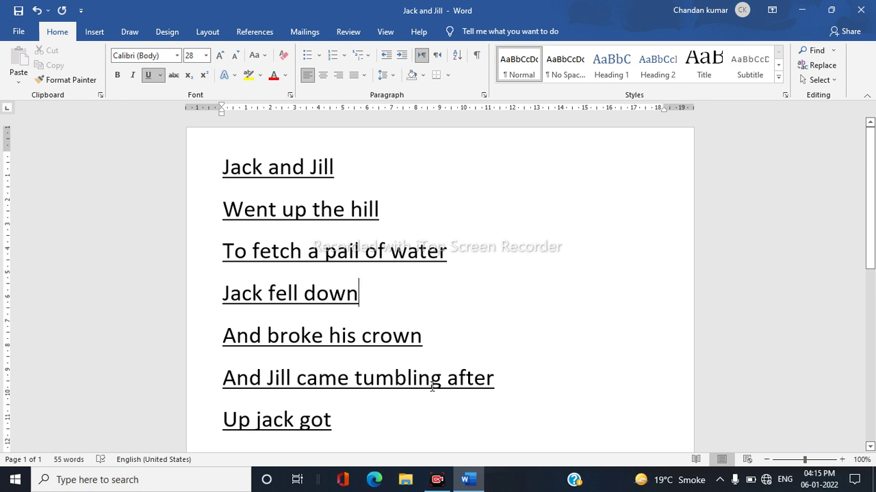
scroll(432, 383, "down", 3)
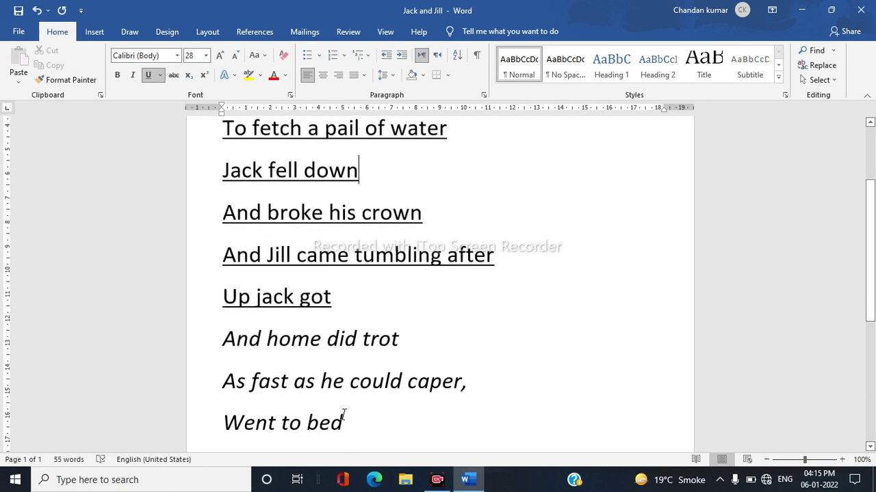
scroll(344, 414, "down", 1)
scroll(343, 414, "down", 1)
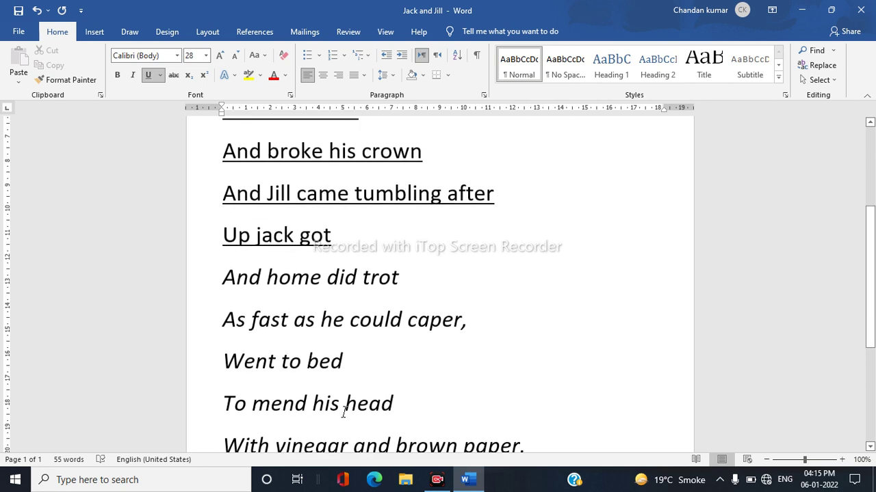
scroll(344, 412, "up", 3)
scroll(344, 411, "up", 2)
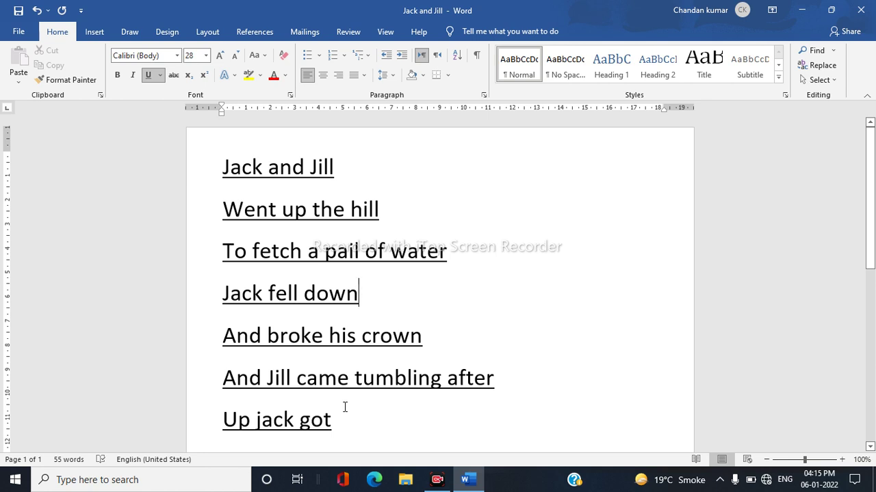
key("ctrl+a")
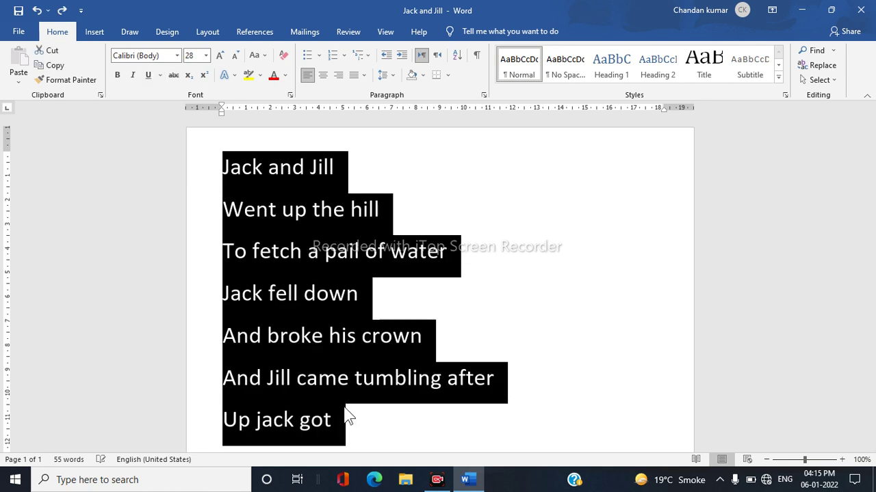
key("ctrl+z")
left_click(508, 297)
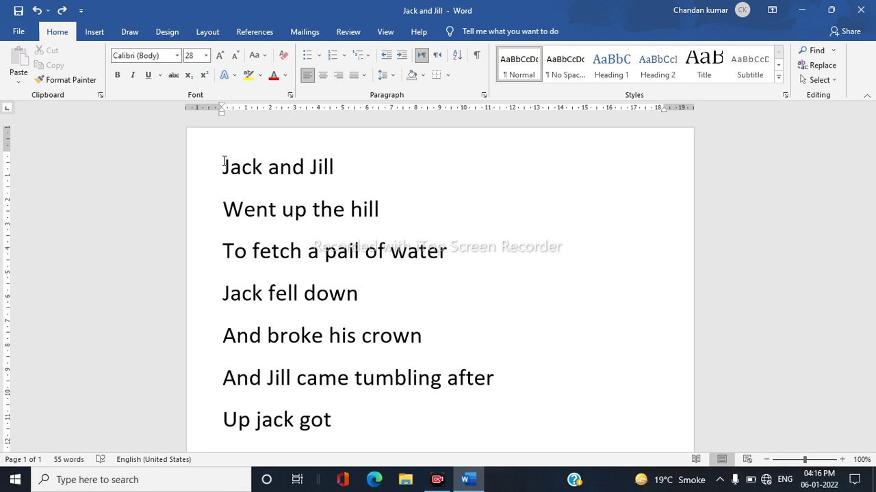
Italicize the lines "Jack and Jill" through "Up jack got" and undo the italics.
left_click_drag(225, 161, 409, 412)
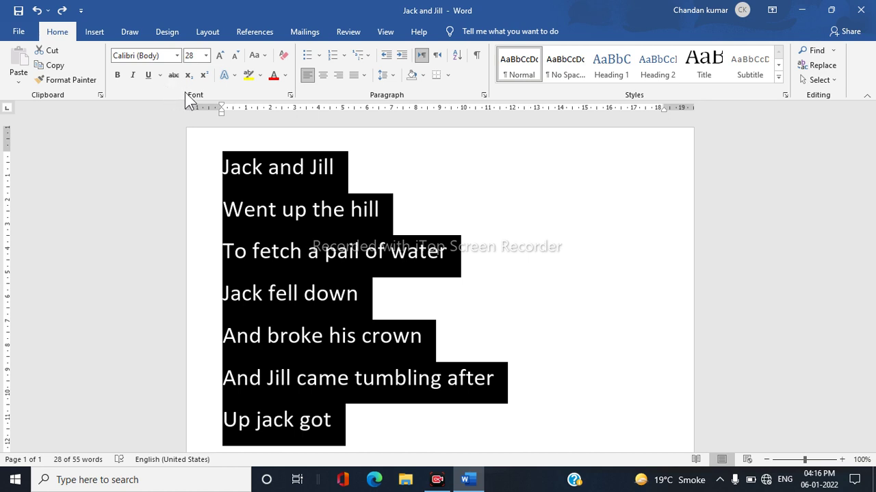
left_click(133, 78)
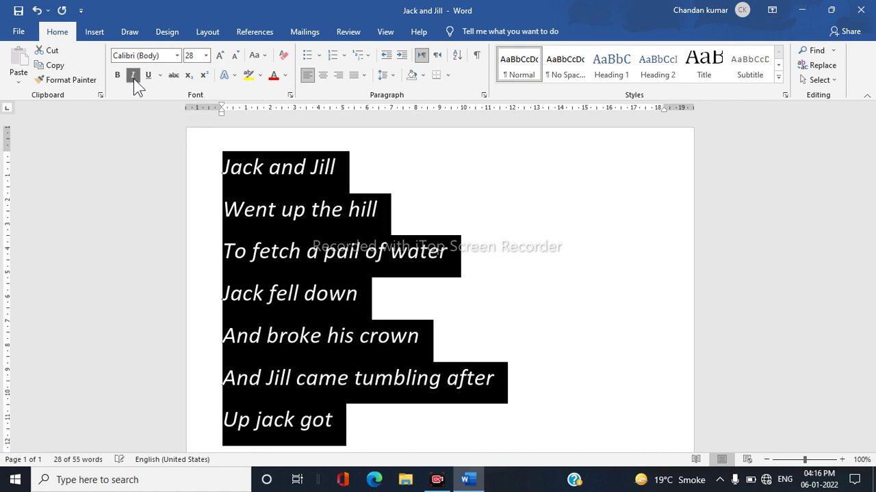
left_click(380, 305)
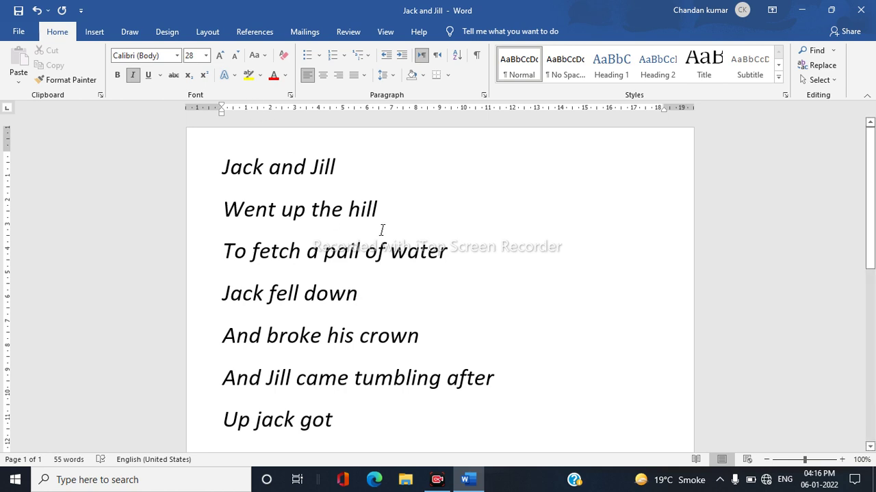
key("ctrl+a")
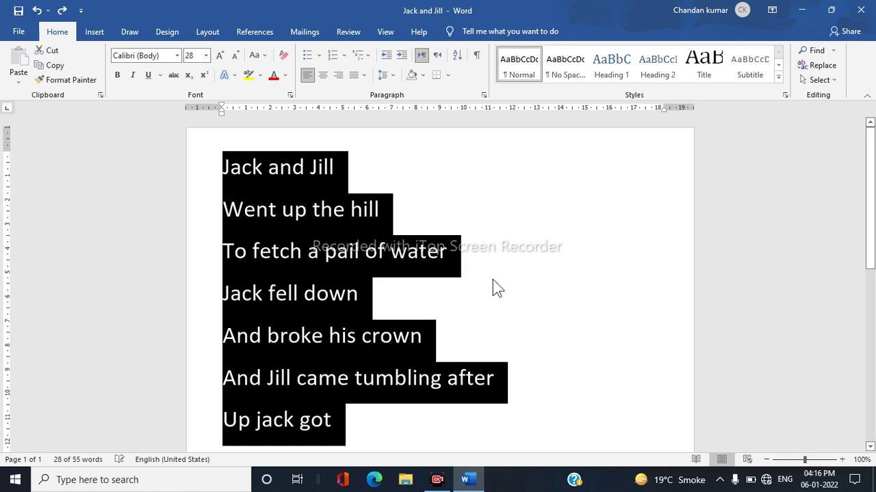
key("ctrl+i")
left_click(463, 274)
Reapply italics to the first seven lines of the rhyme and undo the formatting once more.
left_click_drag(219, 168, 481, 412)
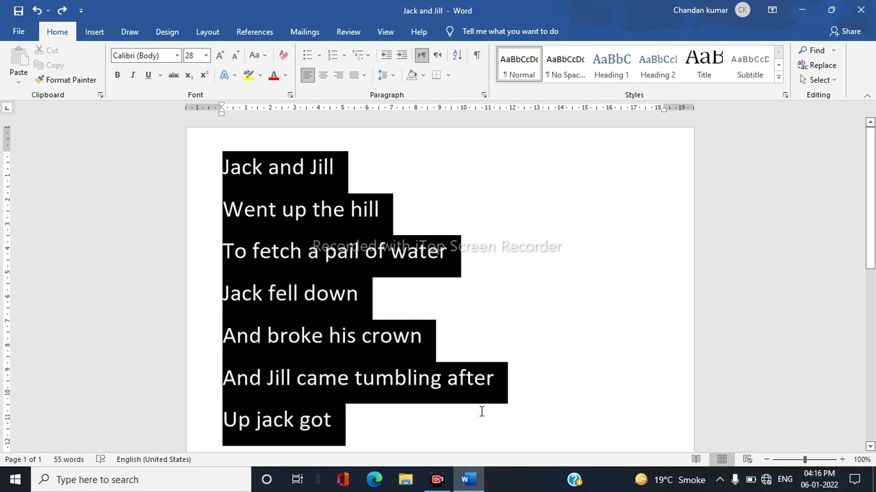
left_click(132, 75)
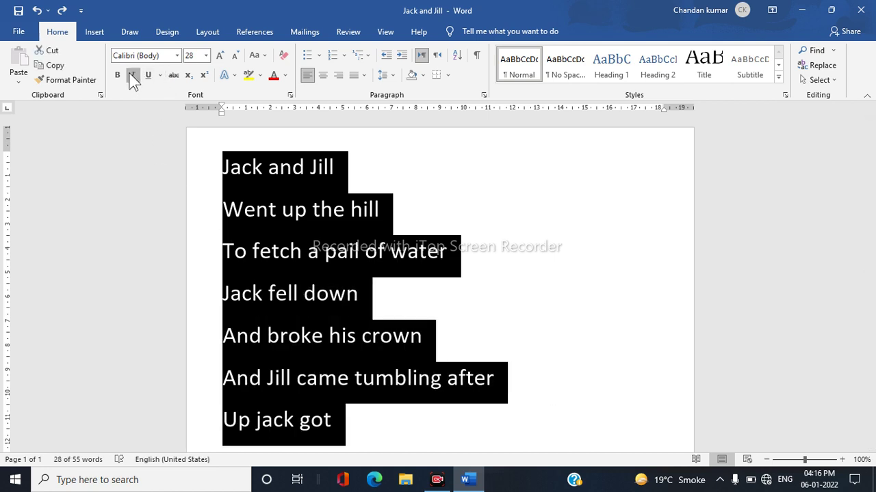
left_click(551, 323)
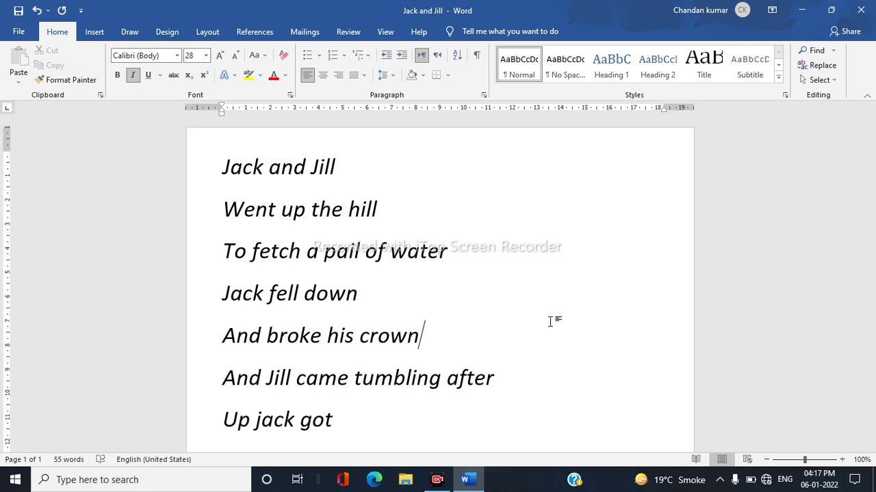
key("ctrl+a")
key("ctrl+i")
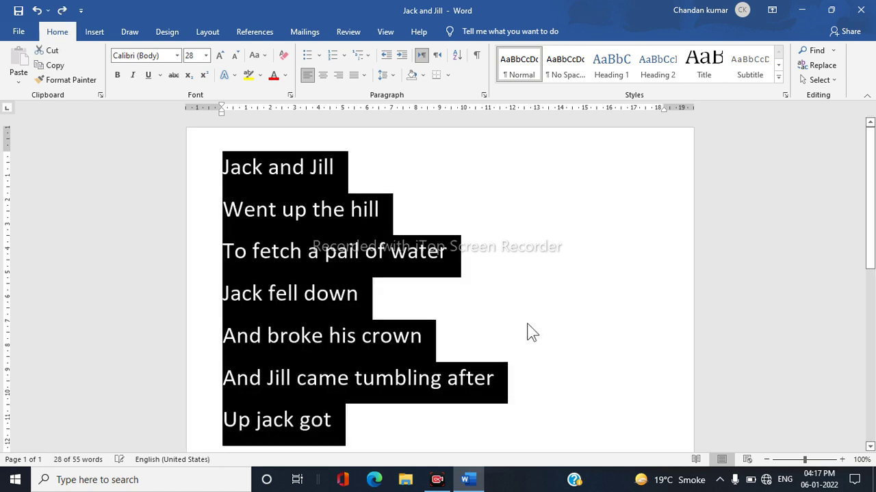
left_click(527, 322)
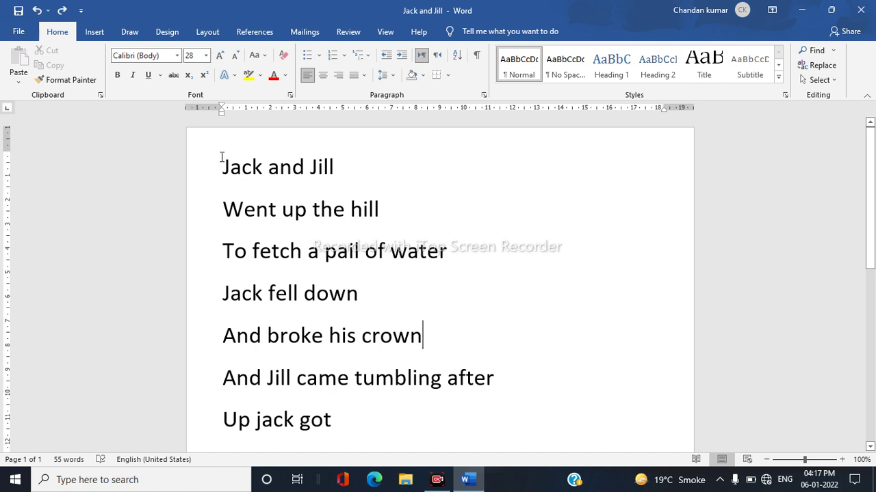
Make the first seven lines, ending at "Up jack got", bold and undo the bold formatting.
left_click_drag(222, 162, 460, 419)
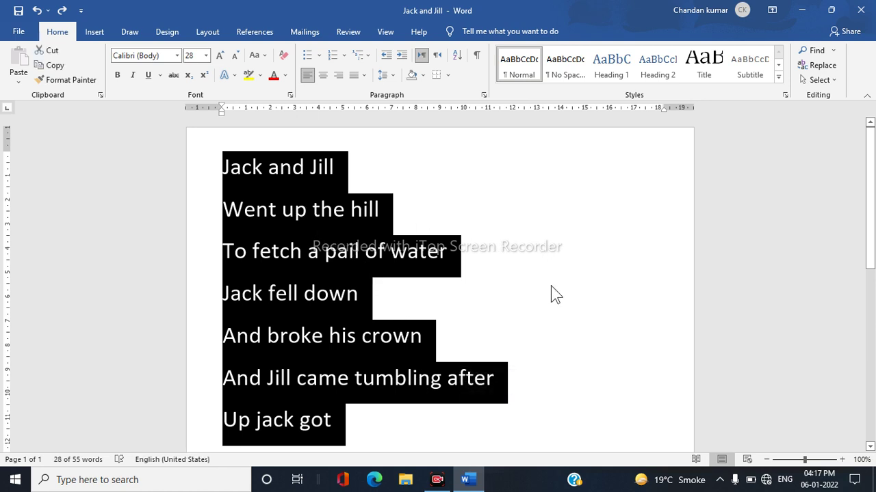
key("ctrl+b")
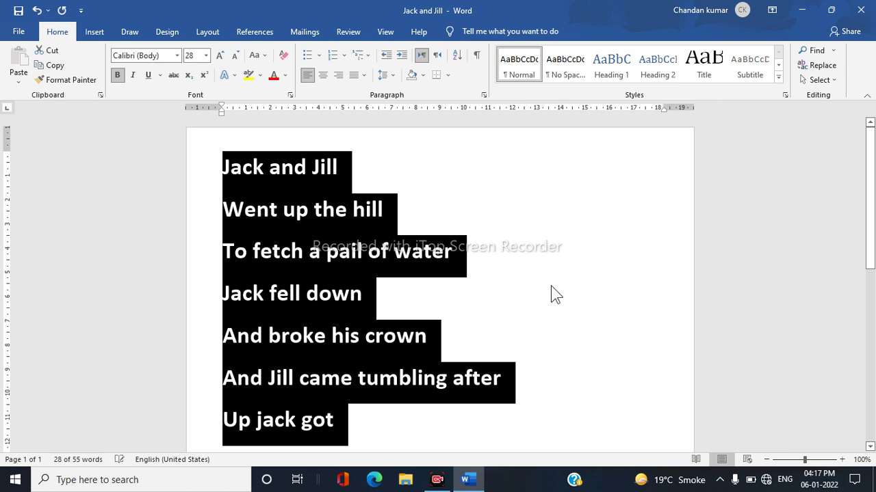
left_click(442, 336)
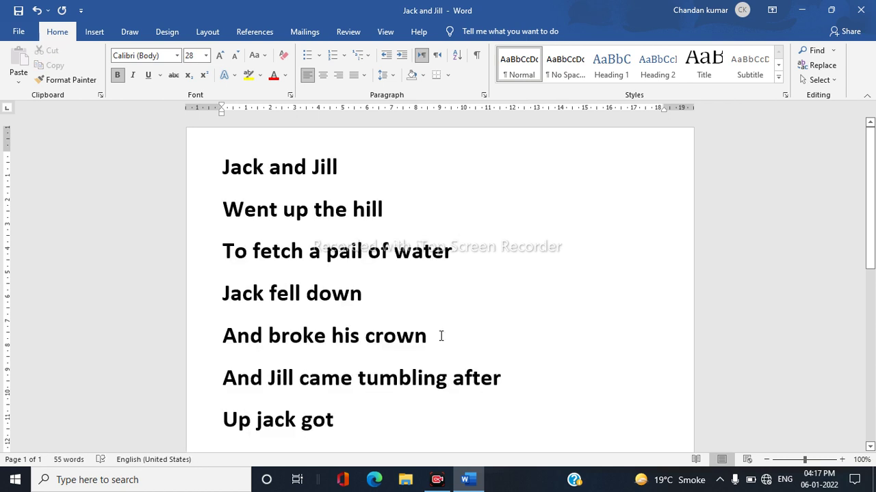
key("ctrl+z")
left_click(459, 308)
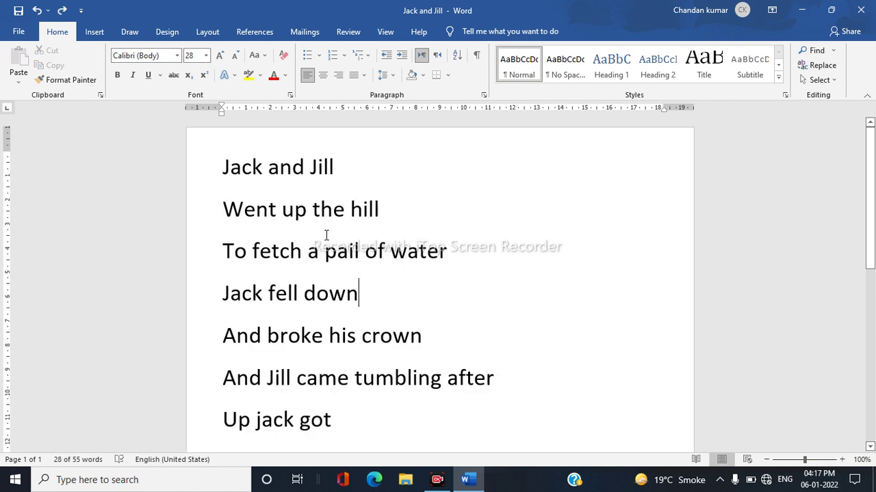
Underline the first seven lines, ending at "Up jack got", and undo the underline.
left_click_drag(218, 162, 402, 411)
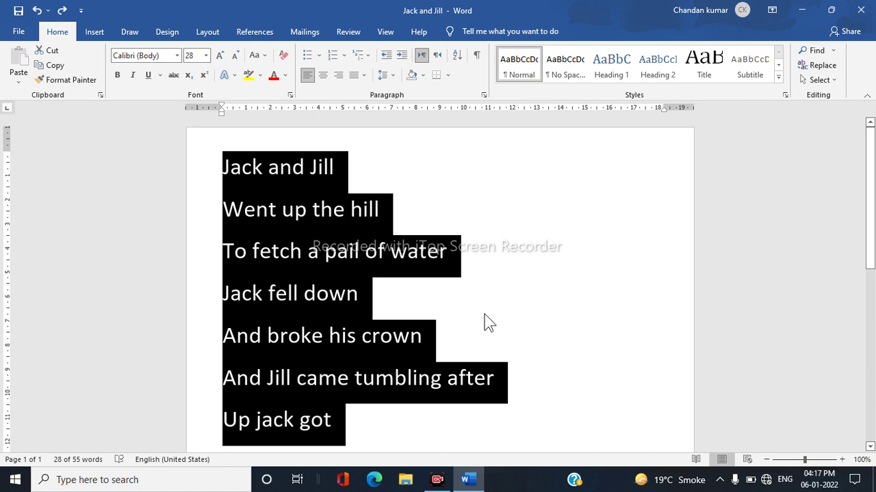
key("ctrl+u")
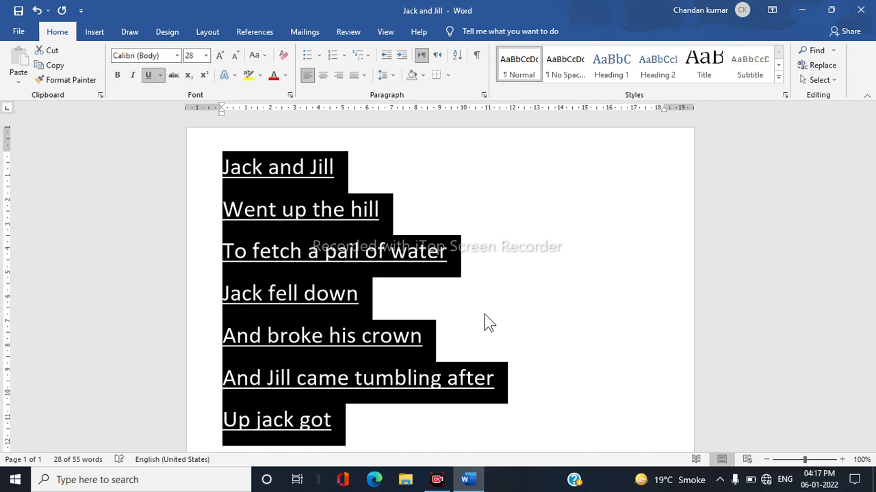
left_click(483, 314)
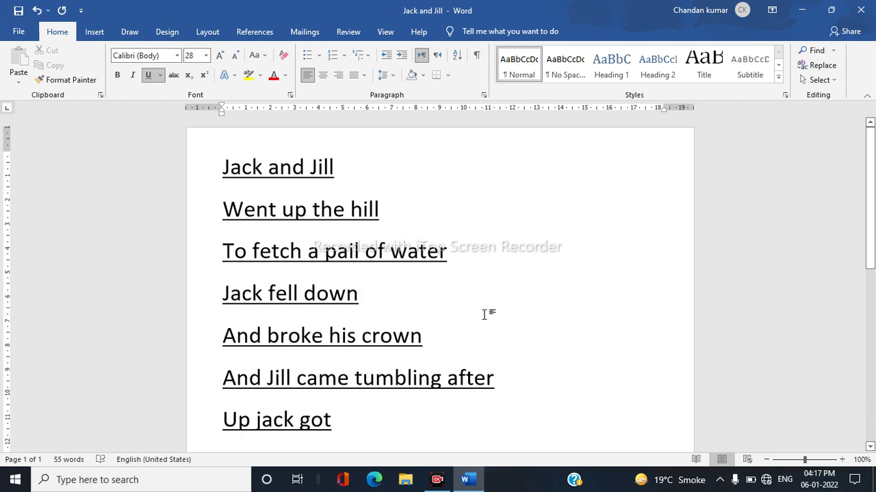
key("ctrl+a")
key("ctrl+u")
left_click(492, 315)
Italicize the first seven lines of the rhyme, from "Jack and Jill" to "Up jack got".
left_click(224, 167)
left_click_drag(223, 167, 427, 422)
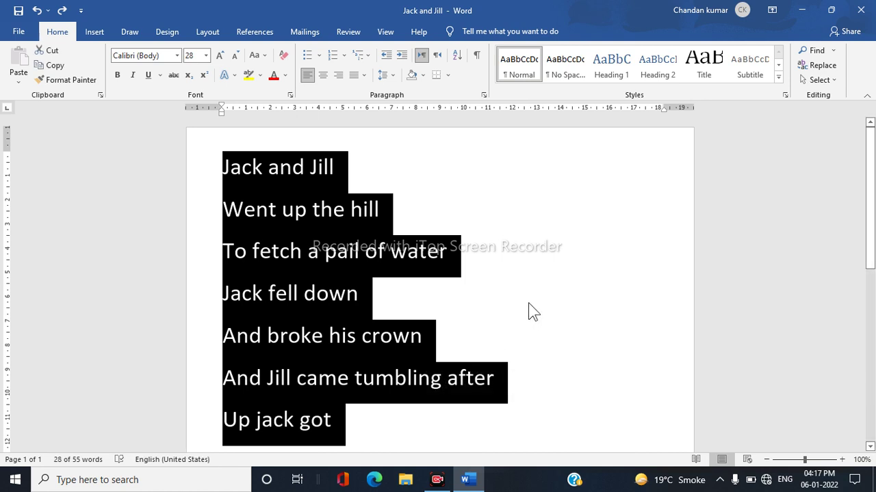
key("ctrl+i")
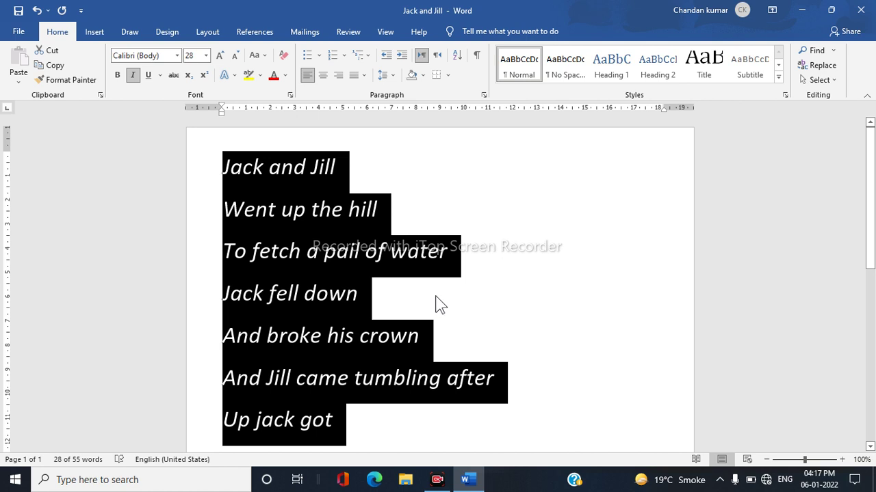
left_click(408, 295)
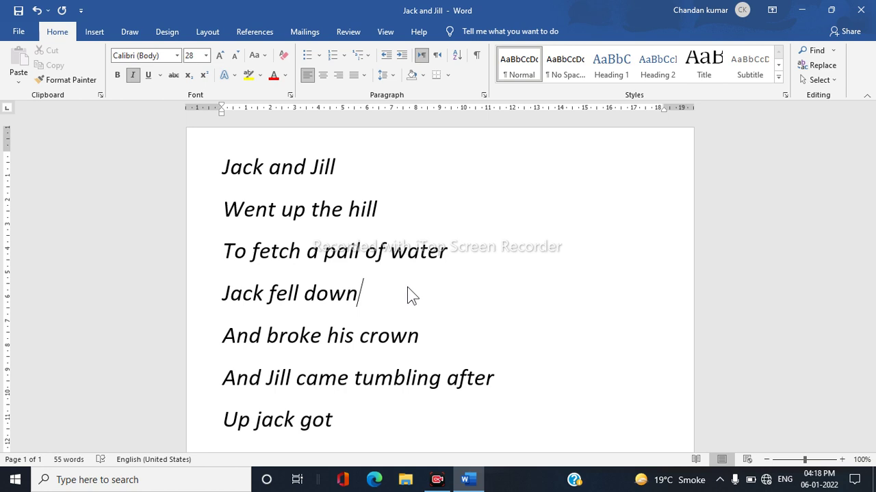
Undo the italic formatting on the first seven lines of the rhyme.
key("ctrl+z")
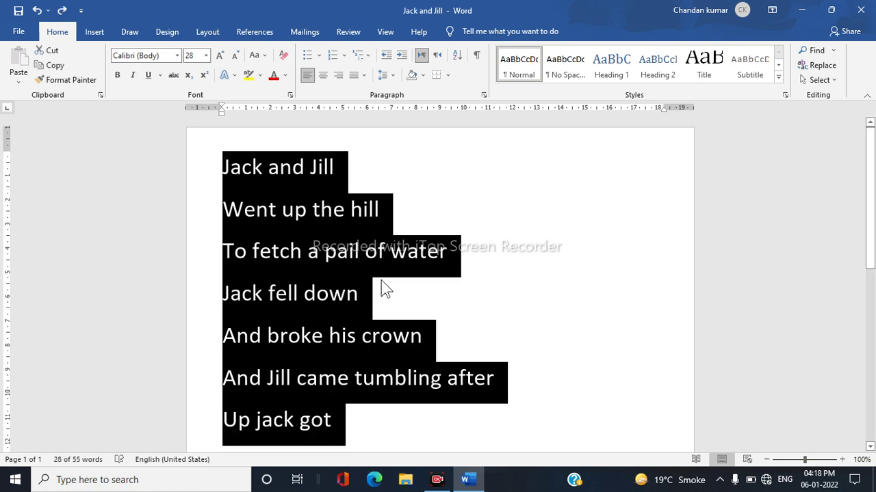
left_click(383, 289)
left_click_drag(223, 167, 420, 428)
left_click(410, 311)
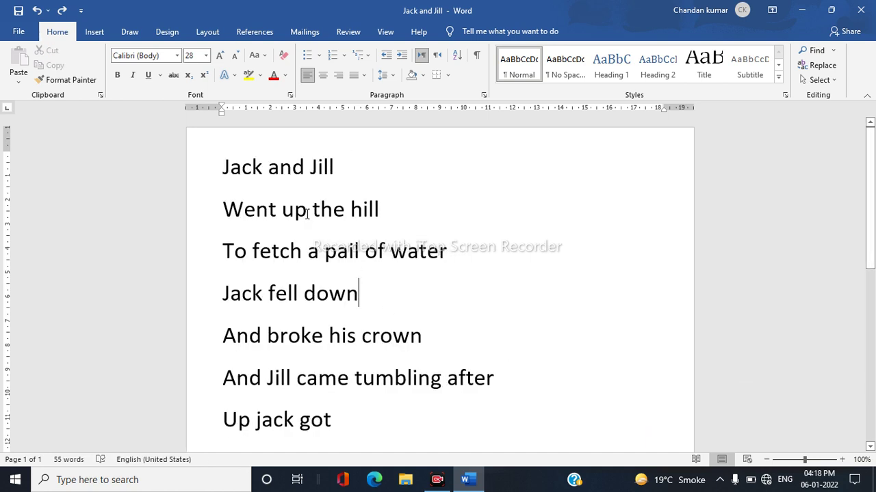
Append "12345,,,,," after a space to the end of the line "And broke his crown".
left_click_drag(223, 167, 432, 445)
left_click(446, 356)
type("12345")
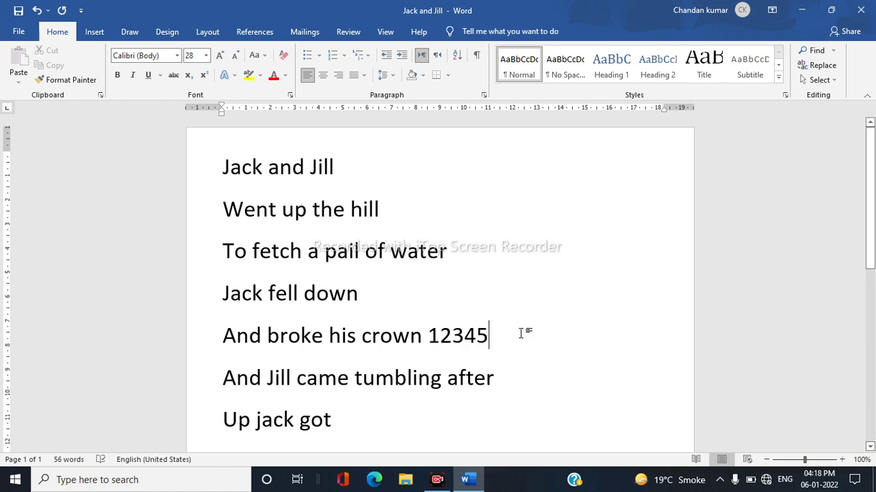
type(",,,,,")
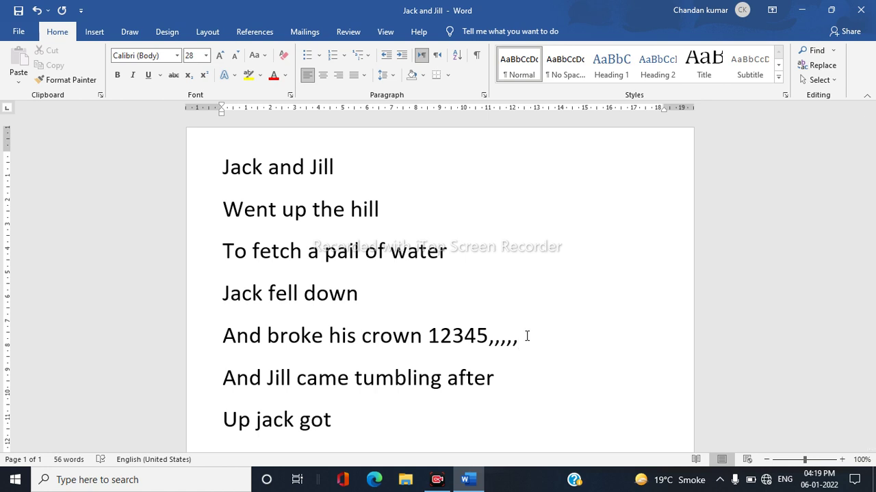
left_click_drag(221, 166, 455, 415)
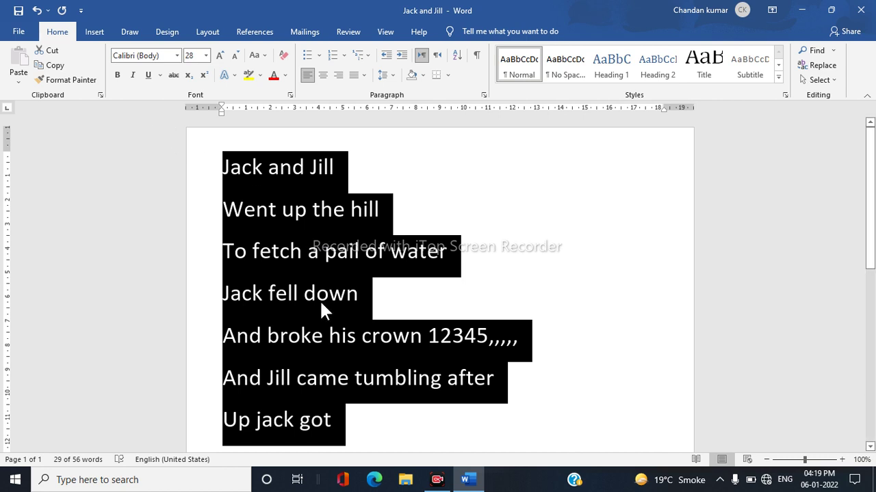
left_click(427, 312)
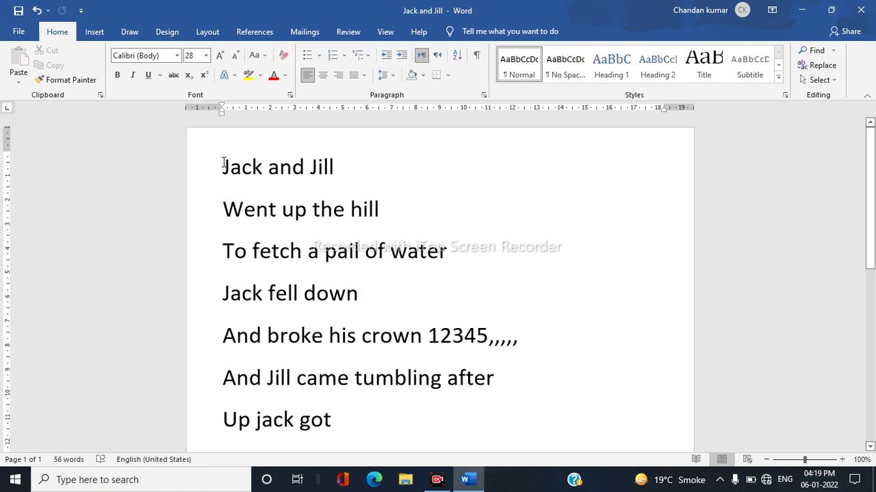
Change the font of the first seven lines, from "Jack and Jill" to "Up jack got", to Brush Script MT.
left_click_drag(223, 164, 454, 419)
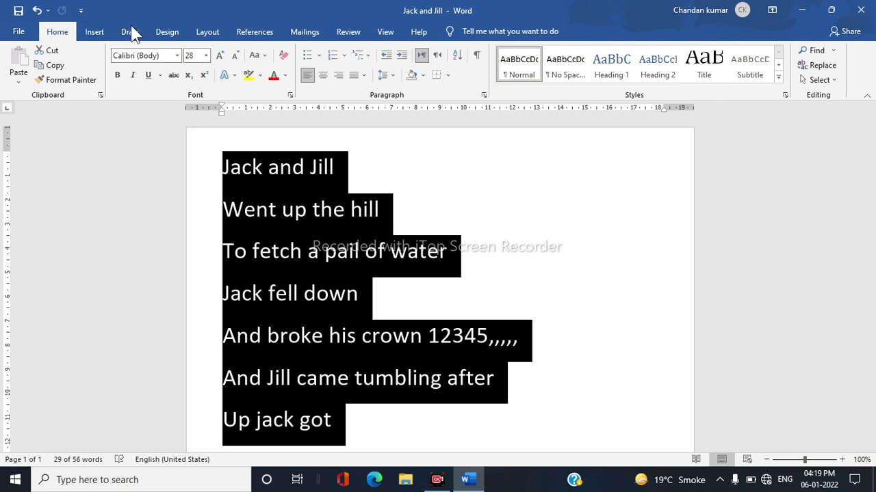
left_click(203, 34)
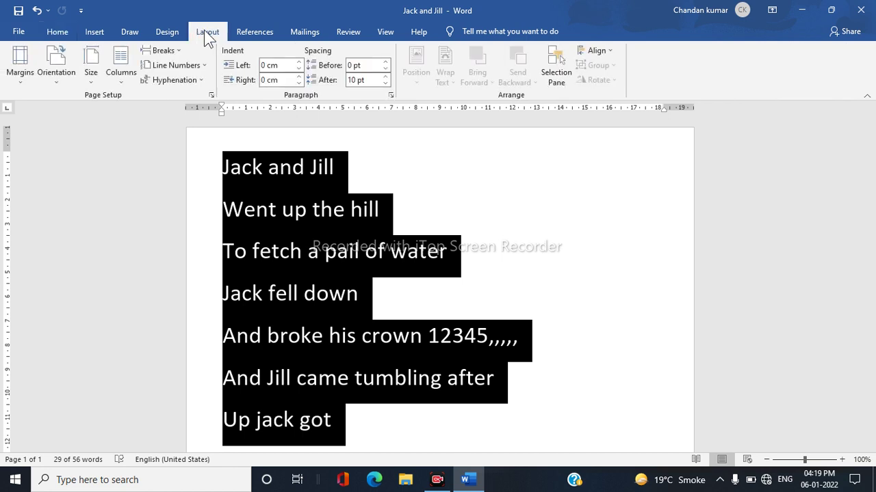
left_click(169, 37)
left_click(134, 31)
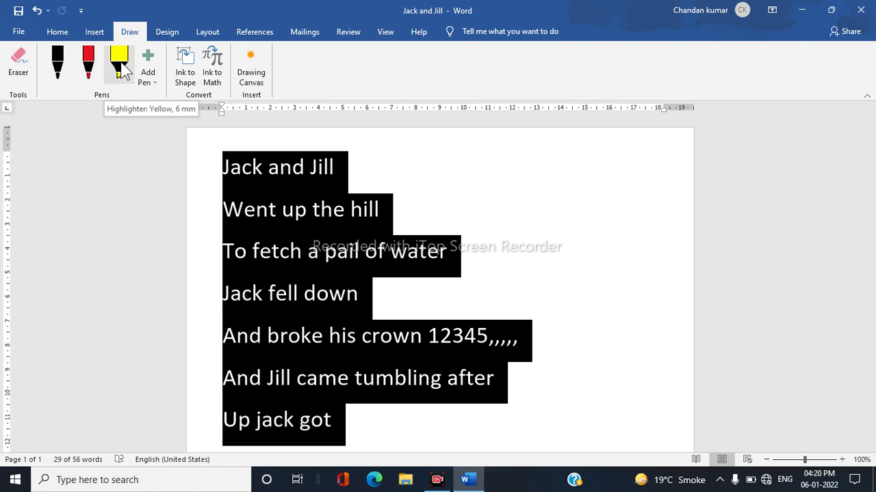
left_click(95, 34)
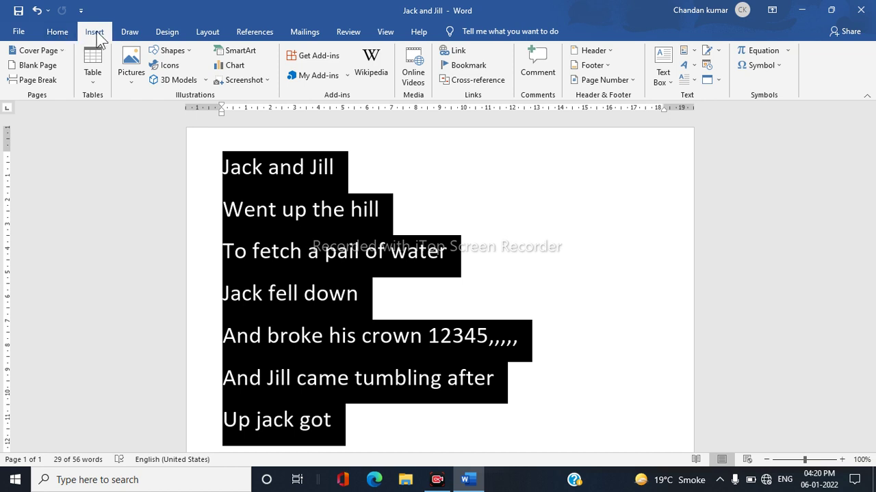
left_click(57, 33)
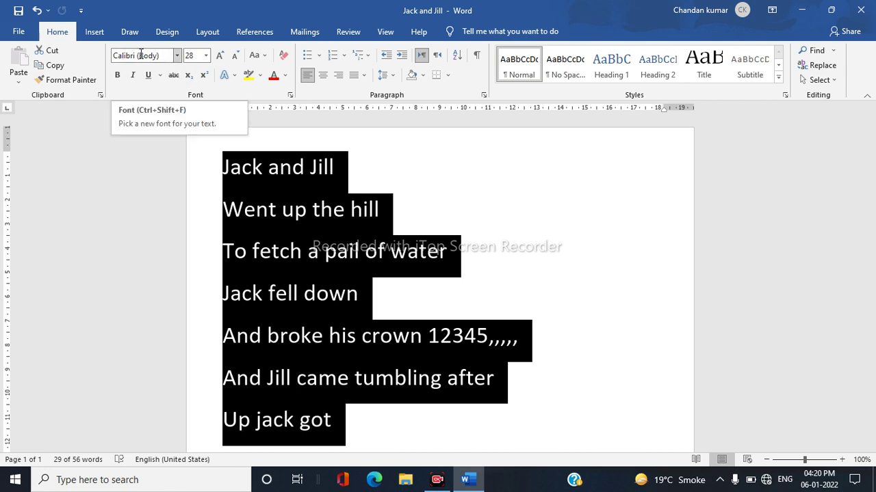
left_click(176, 56)
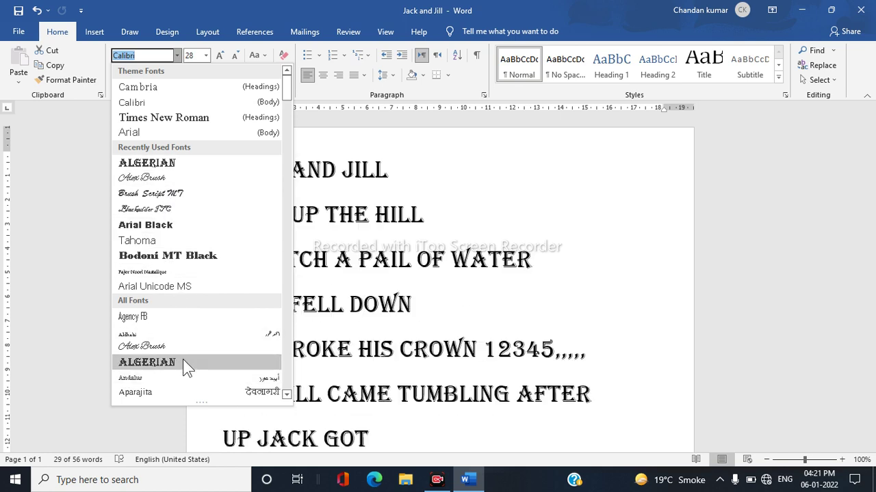
scroll(188, 229, "down", 5)
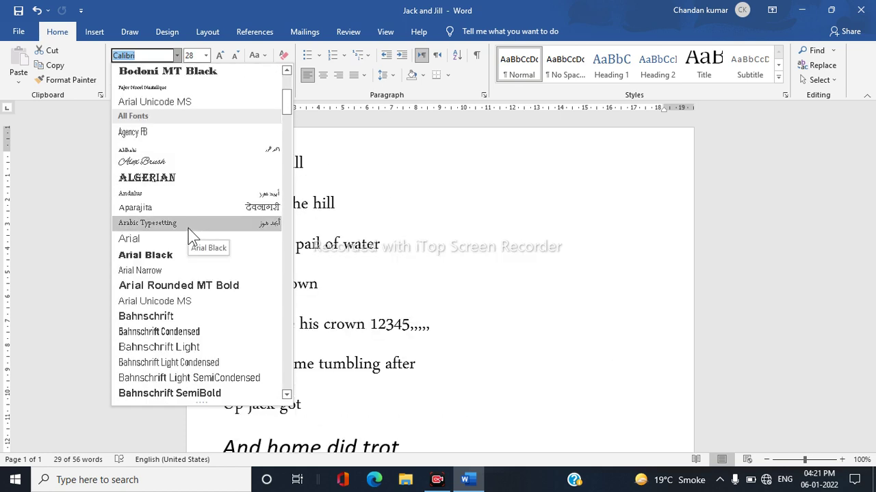
scroll(188, 231, "down", 1)
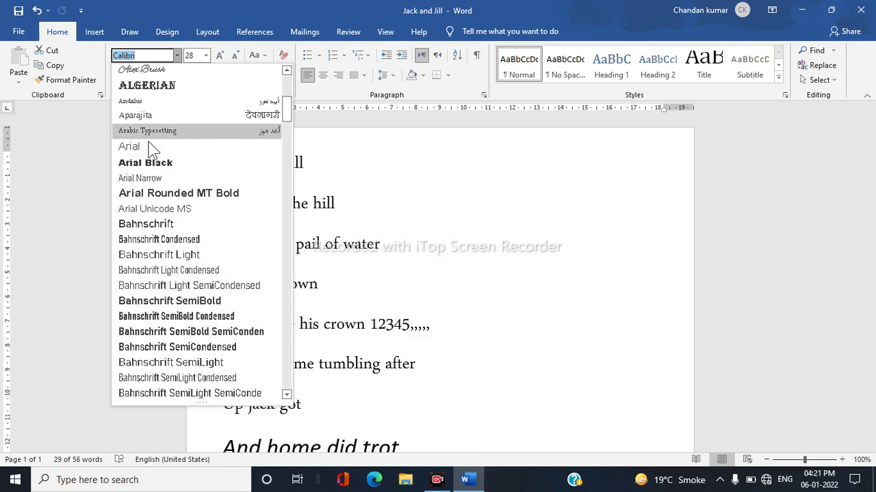
scroll(156, 190, "down", 8)
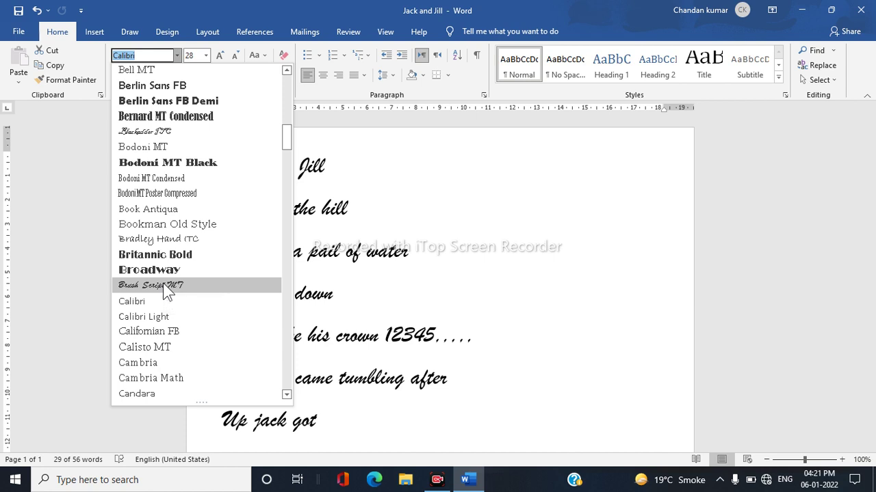
left_click(164, 285)
left_click(378, 279)
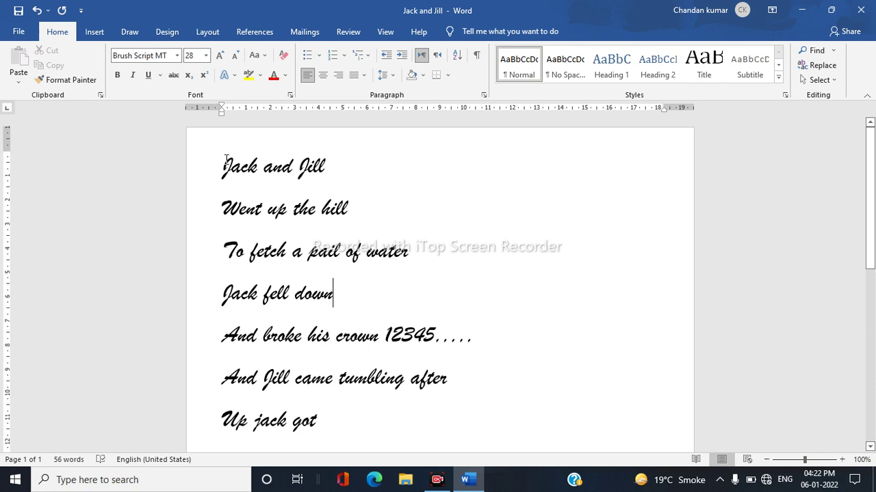
Set the font size of the first seven lines of the rhyme to 48.
left_click_drag(226, 161, 392, 420)
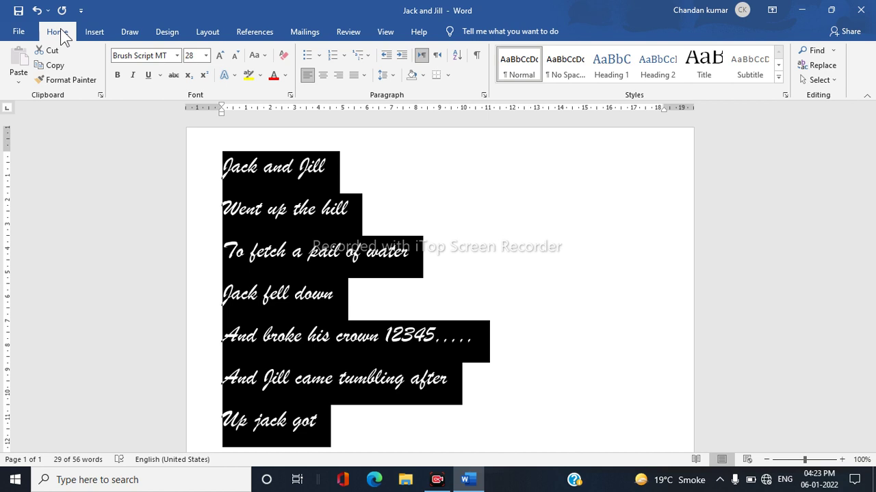
left_click(206, 56)
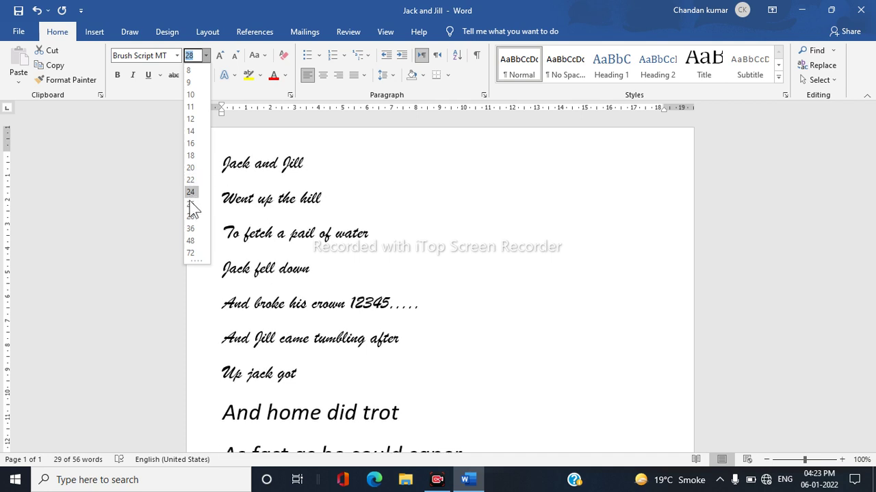
left_click(190, 241)
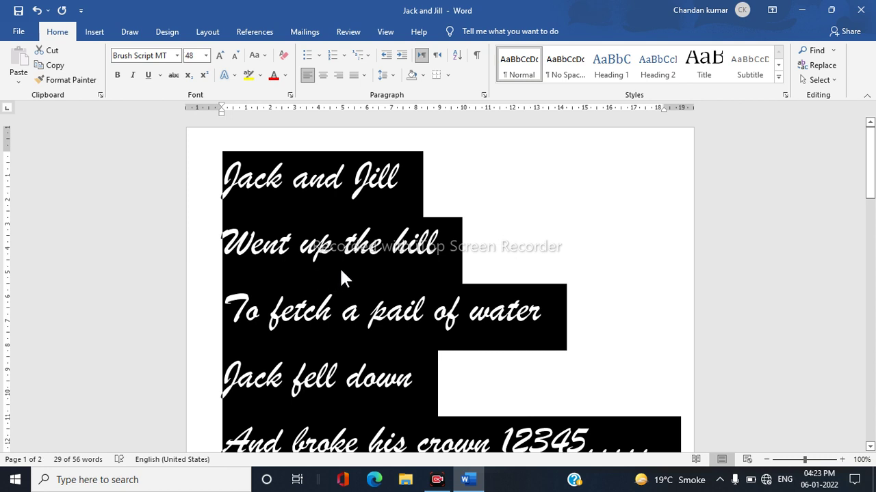
left_click(445, 267)
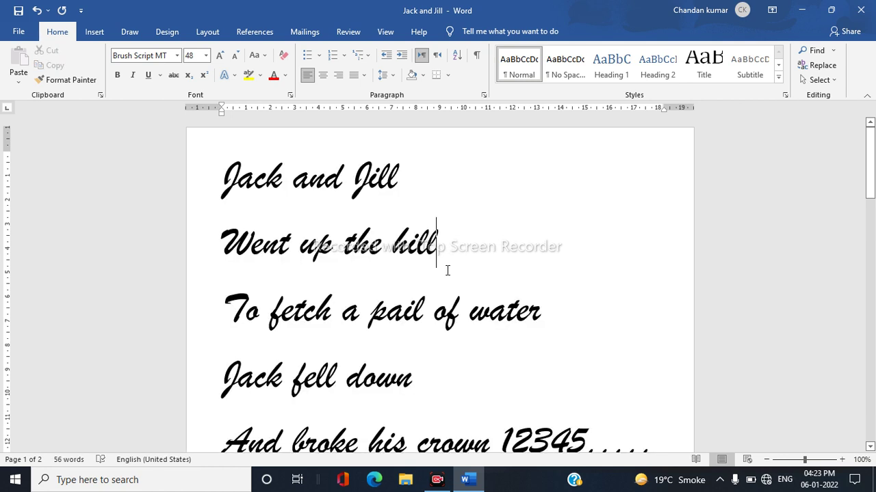